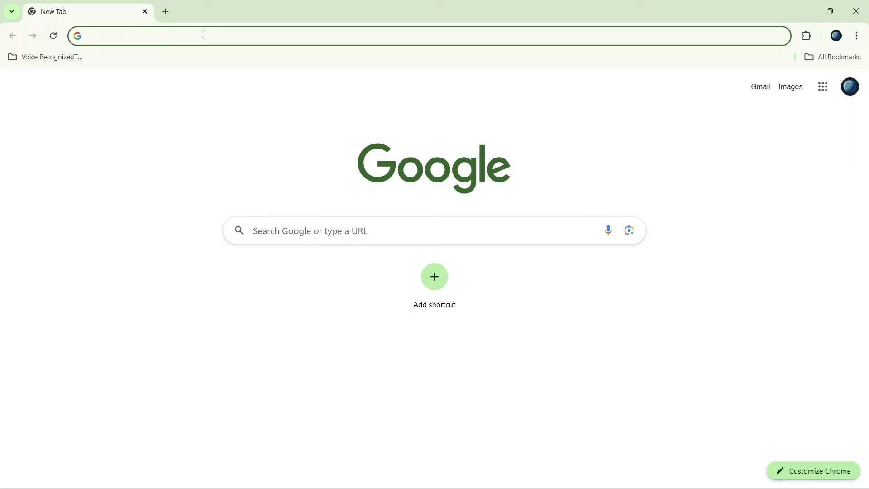
Step: Go to the labelImg GitHub releases page and download windows_v1.8.1.zip from Binary v1.8.1
type("https://github.com/heartexlabs/labelImg/releases")
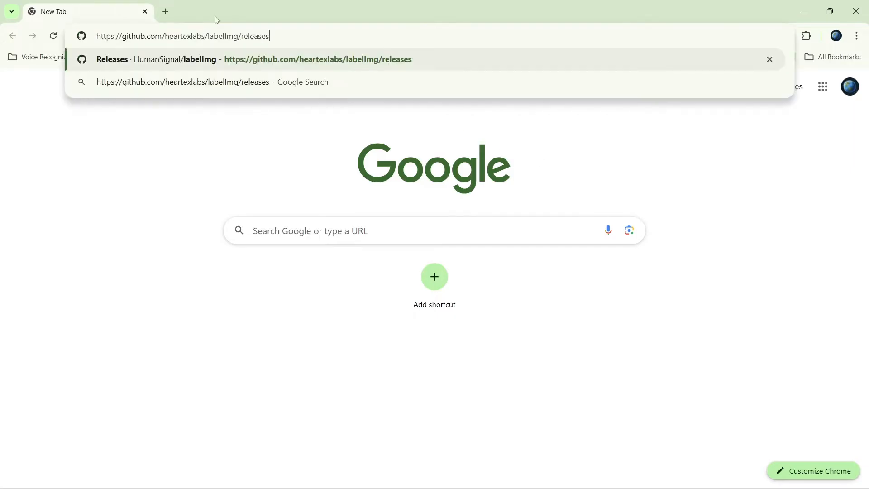
key("Return")
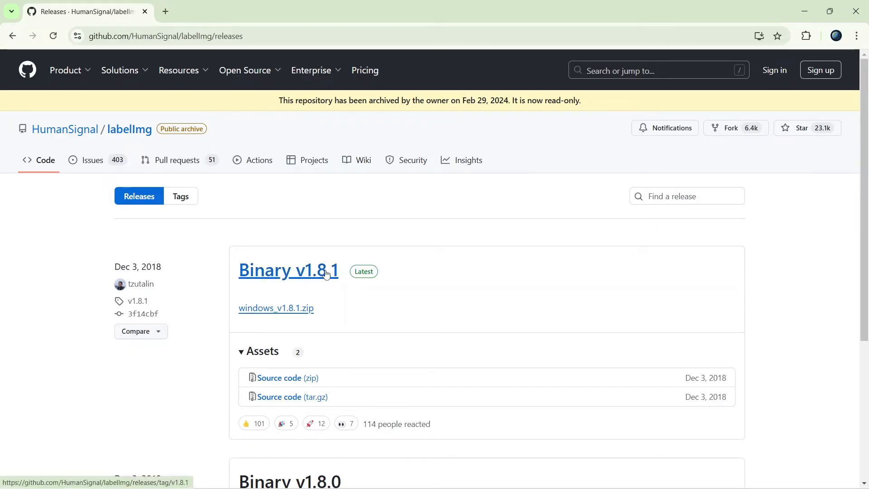
left_click(303, 315)
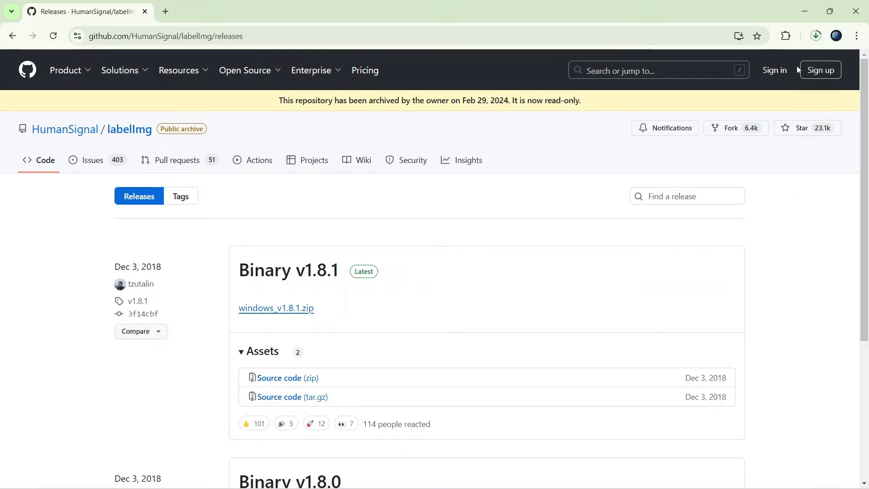
Step: Open the downloaded zip's folder and extract windows_v1.8.1.zip to its default destination
left_click(815, 38)
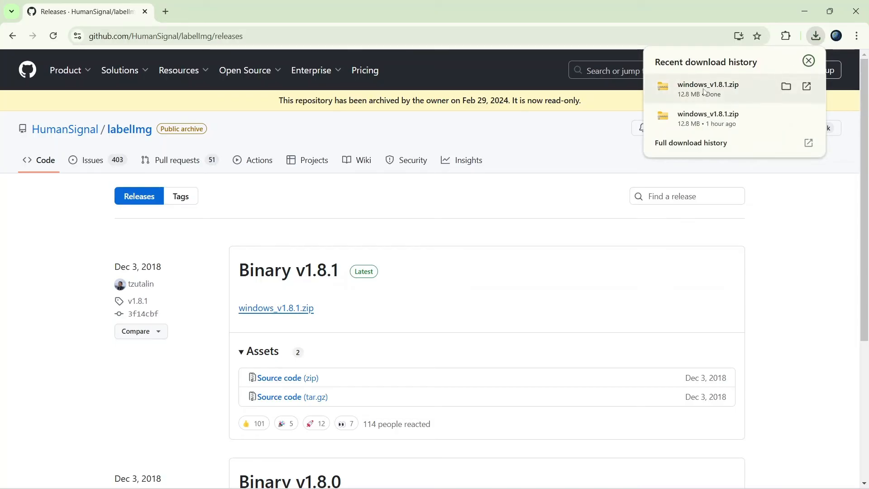
left_click(605, 158)
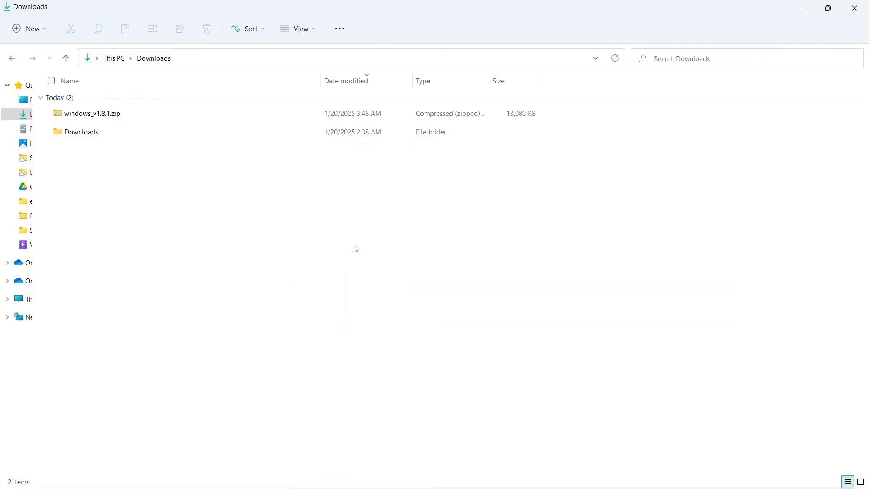
left_click(110, 119)
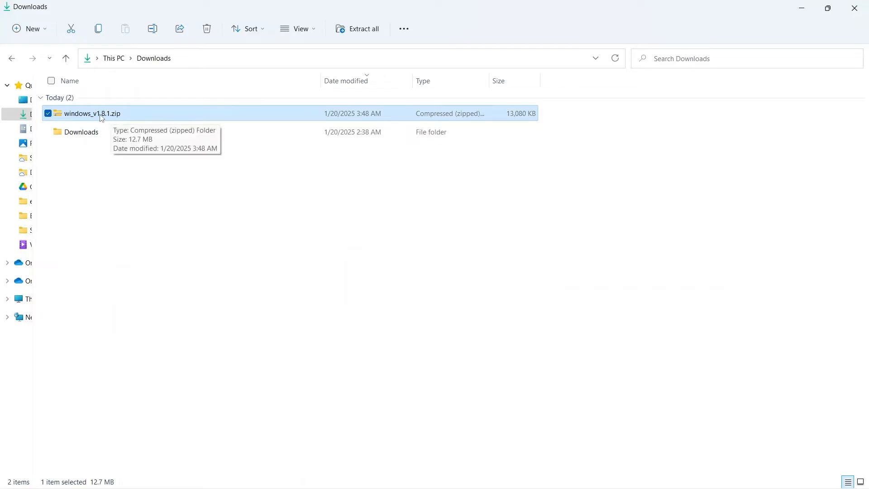
right_click(103, 117)
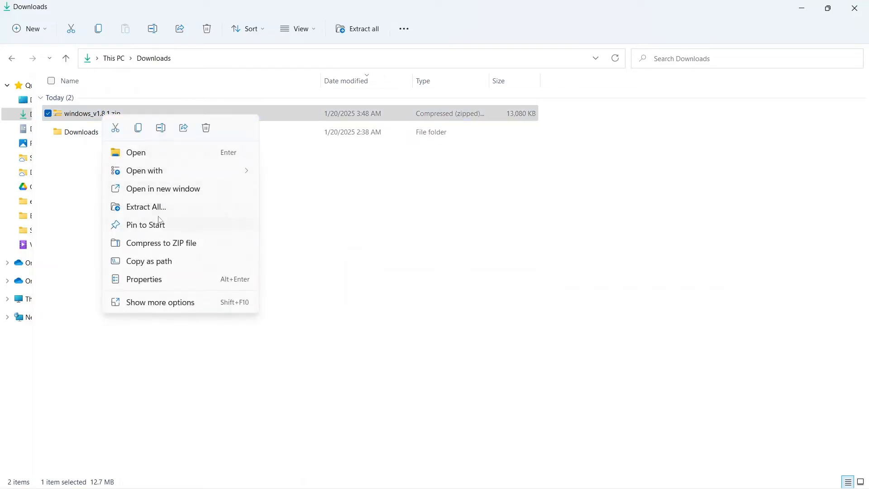
left_click(156, 207)
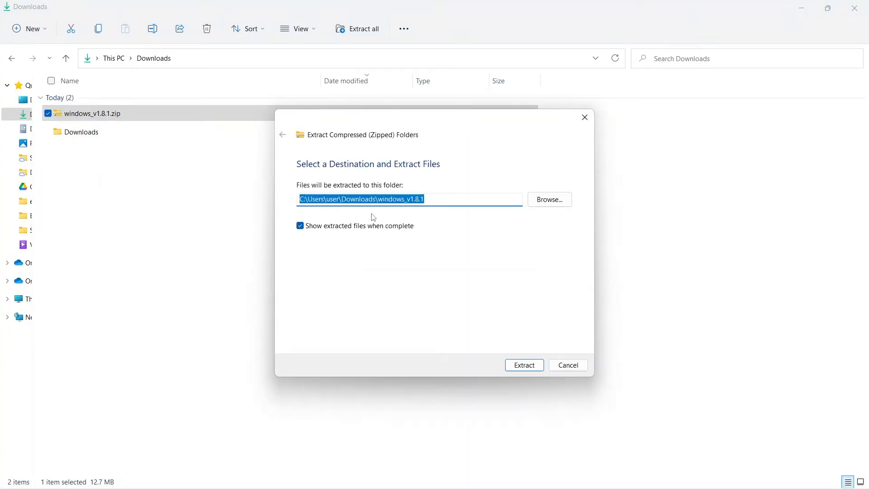
key("Return")
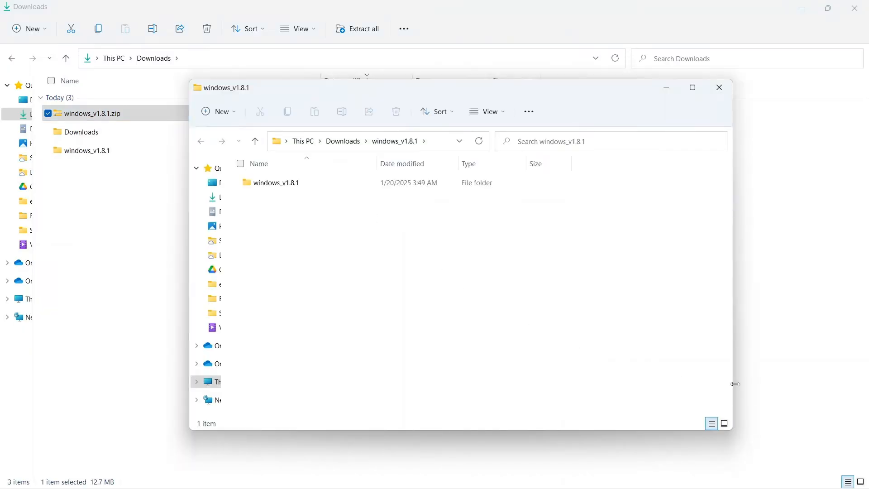
Step: Open the extracted windows_v1.8.1 folders and launch labelImg.exe, allowing it to run past the SmartScreen warning
left_click(720, 88)
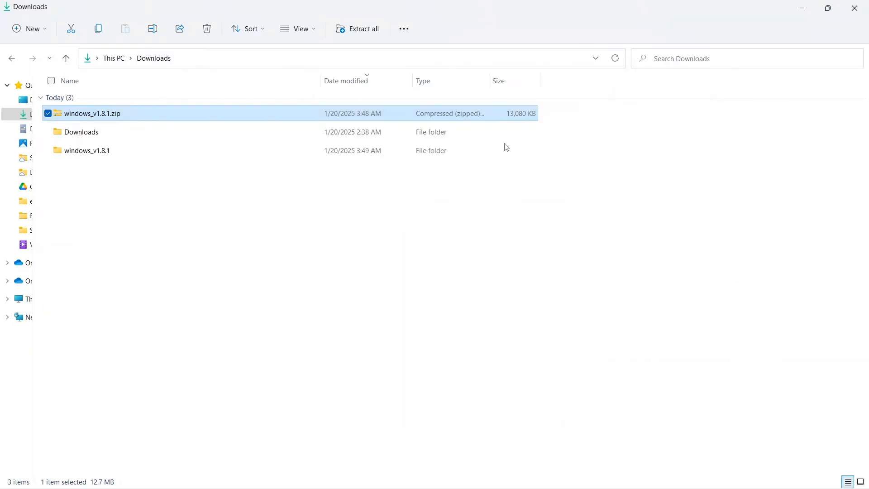
left_click(105, 154)
double_click(104, 154)
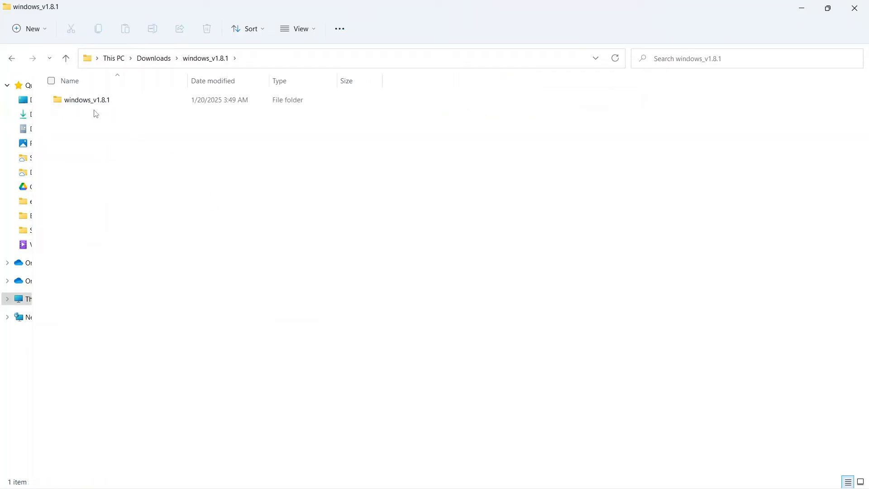
double_click(92, 107)
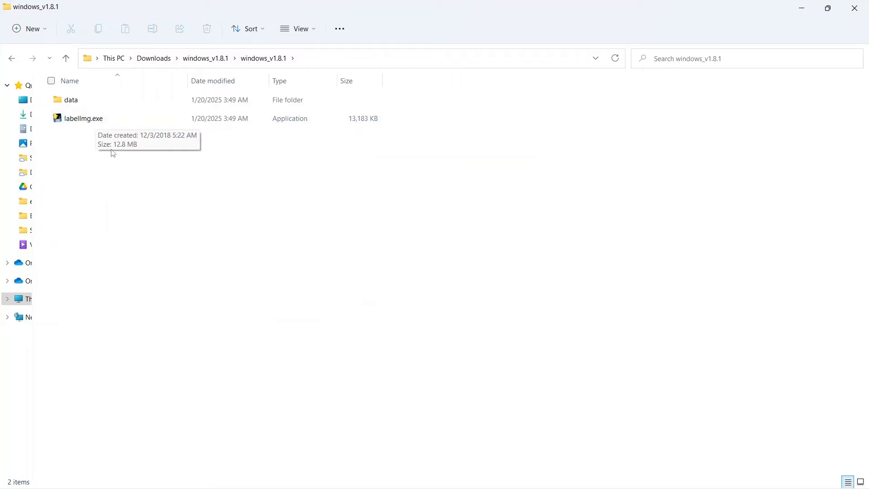
double_click(103, 121)
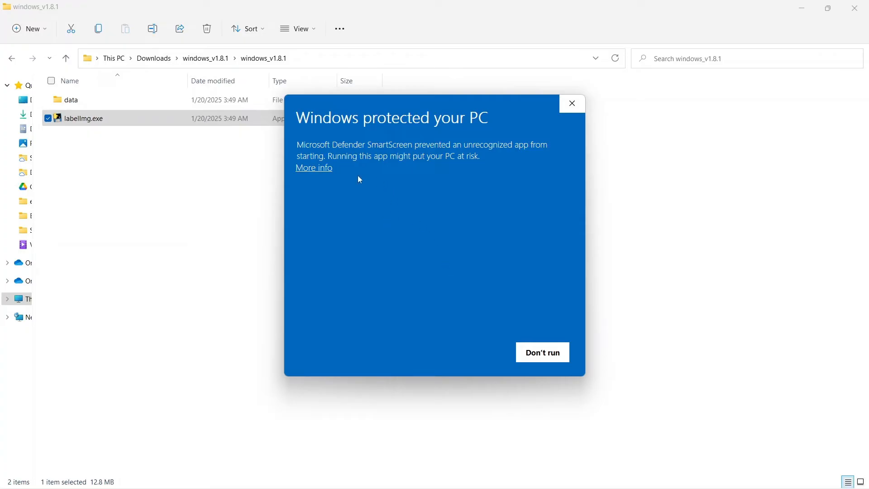
left_click(312, 170)
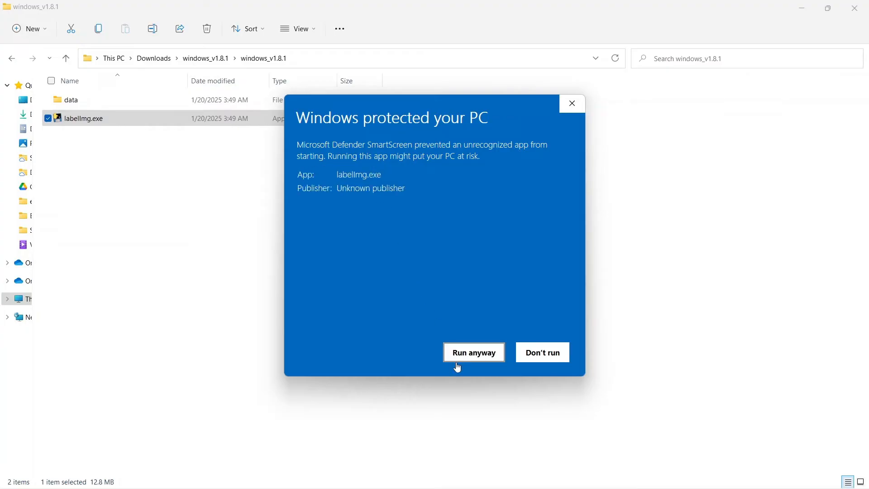
left_click(478, 354)
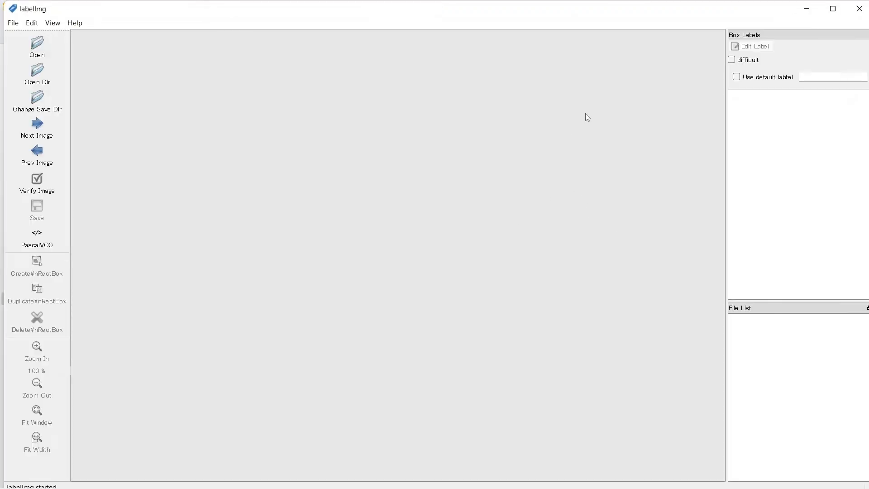
Step: Maximize labelImg and open the image pile-1651945_1280.jpg from Downloads
left_click(833, 13)
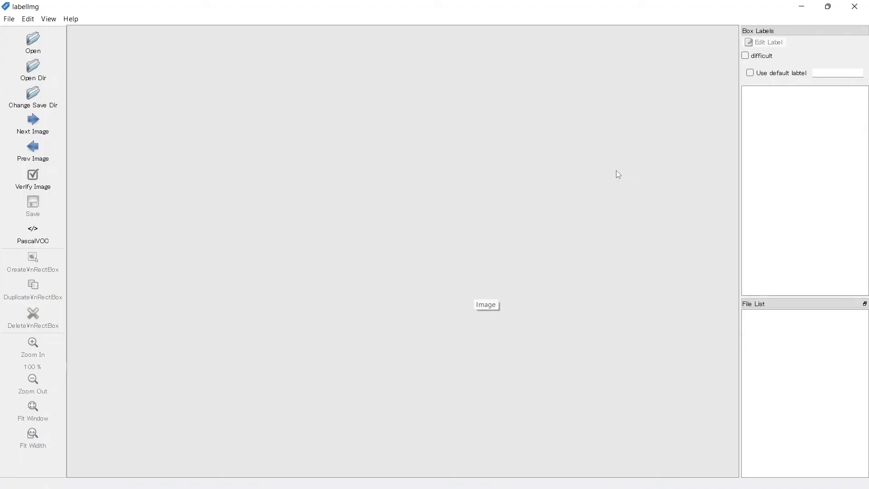
left_click(38, 52)
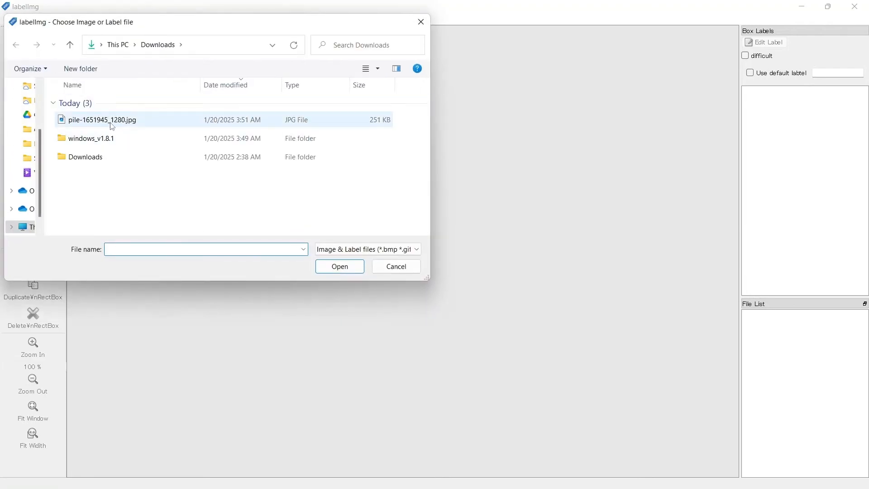
left_click(112, 126)
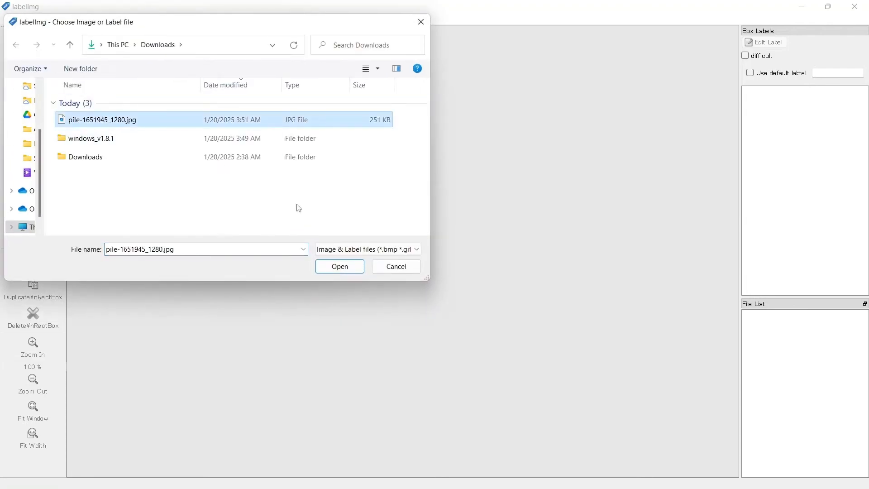
left_click(340, 267)
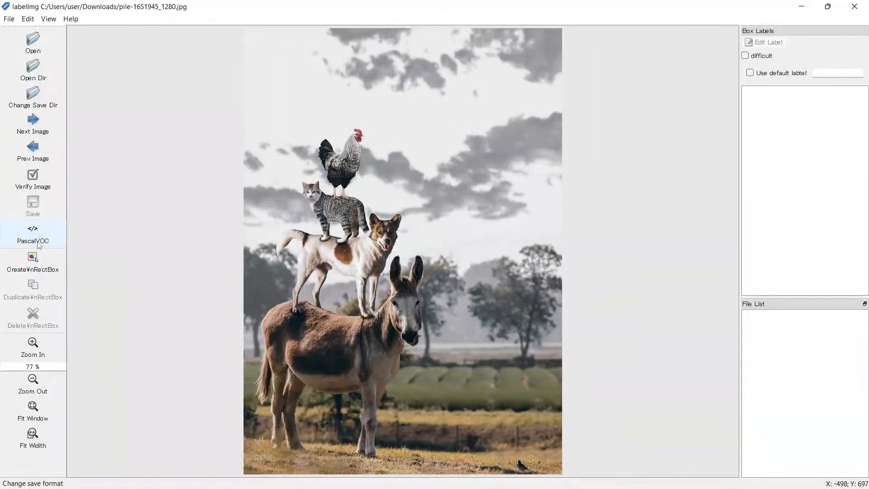
Step: Switch the save format to YOLO and draw a box around the rooster, labeling it Cock
left_click(38, 240)
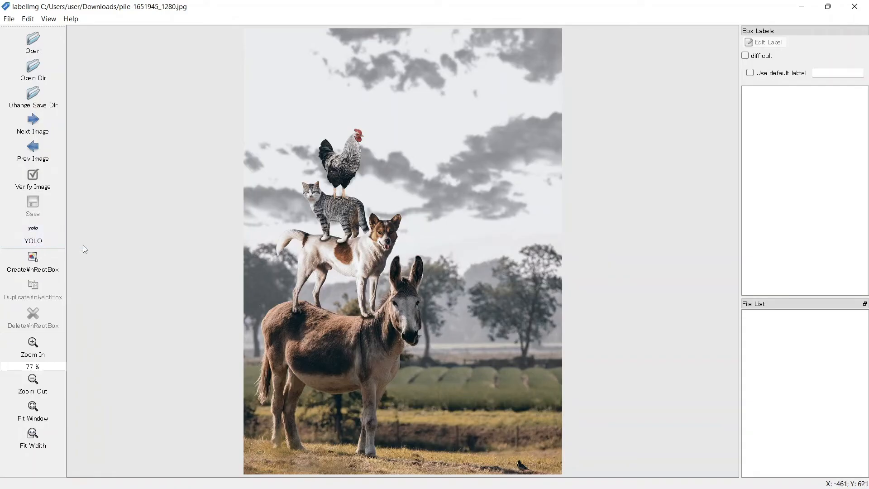
left_click(35, 268)
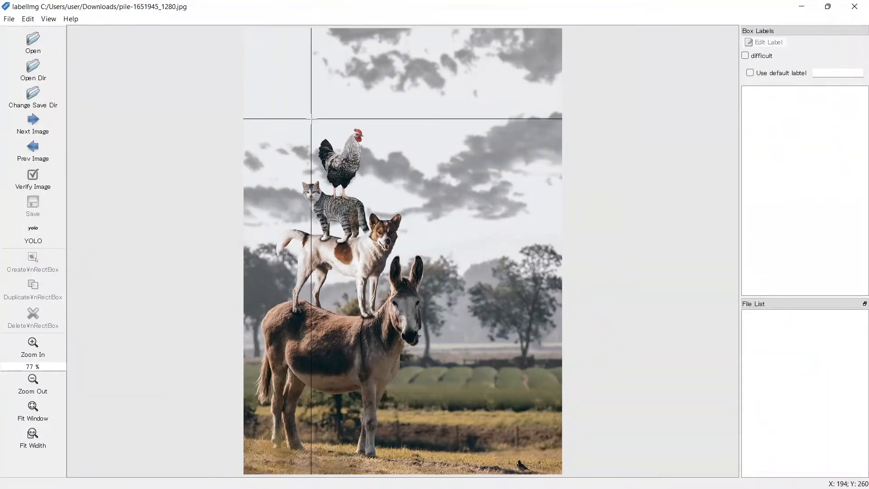
mouse_move(312, 118)
left_mouse_down()
mouse_move(341, 161)
mouse_move(390, 192)
left_mouse_up()
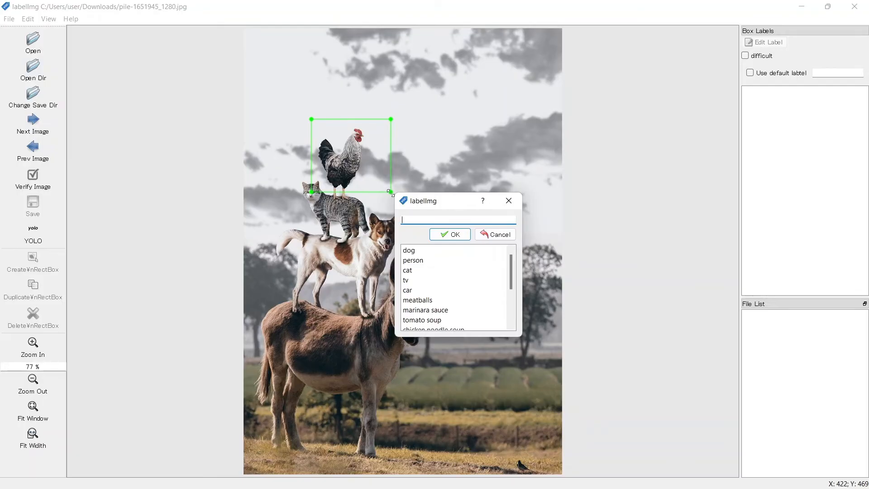
type("Cock")
left_click(454, 238)
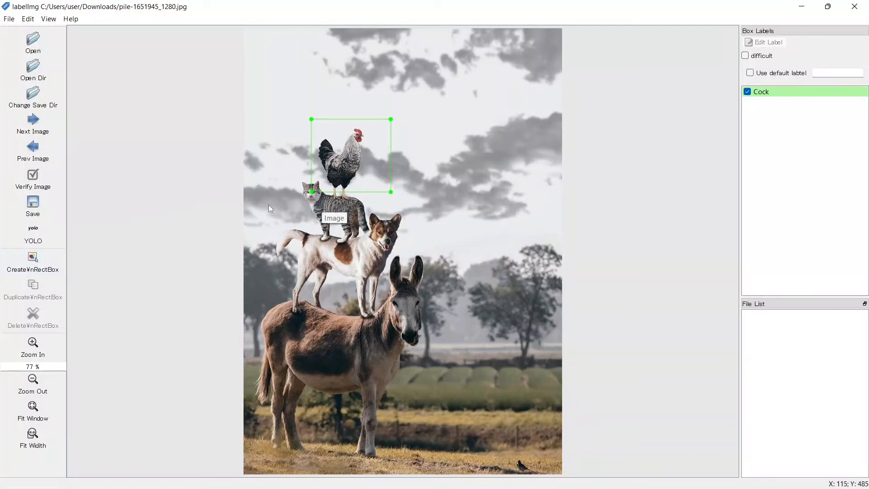
Step: Draw a box around the cat and label it cat
left_click(38, 269)
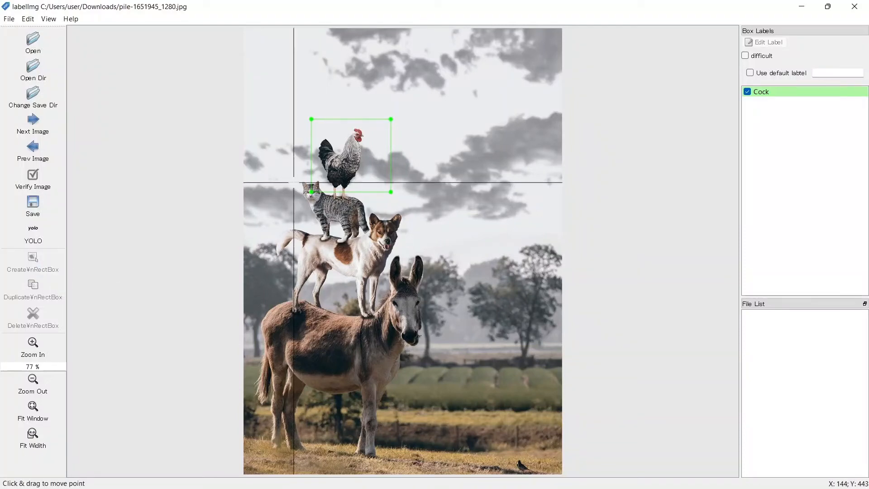
mouse_move(295, 175)
left_mouse_down()
mouse_move(333, 227)
mouse_move(371, 241)
left_mouse_up()
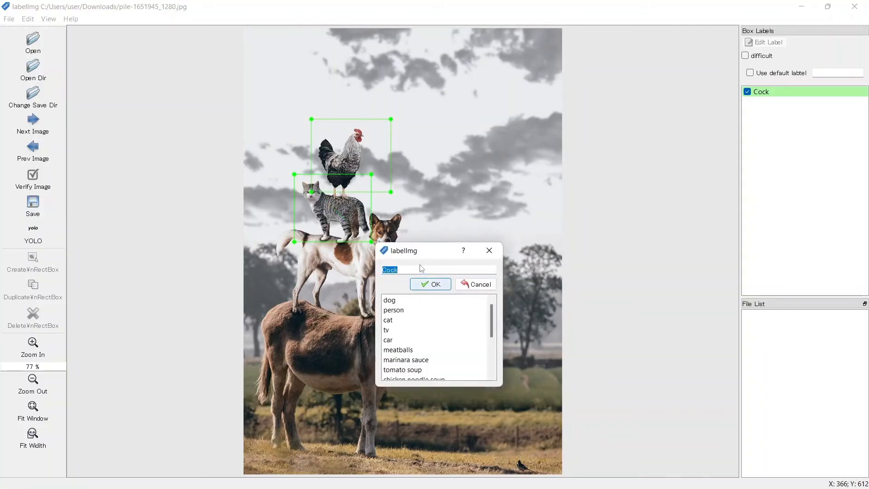
type("cat")
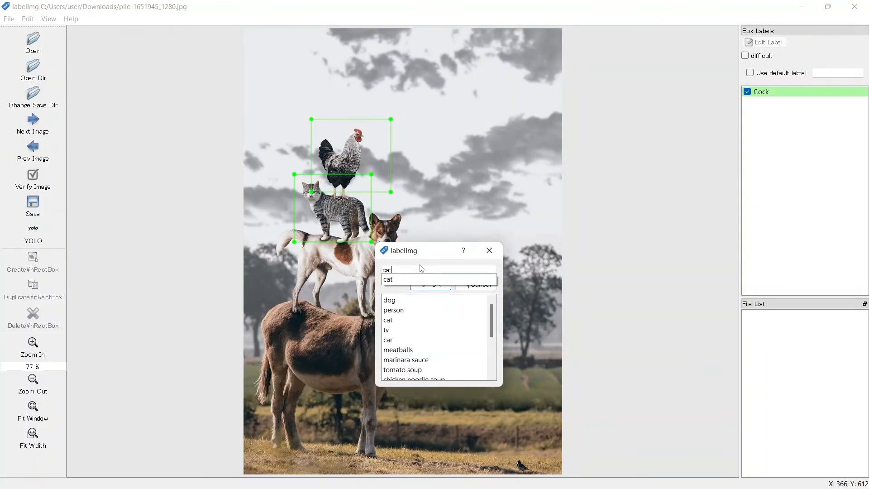
key("Return")
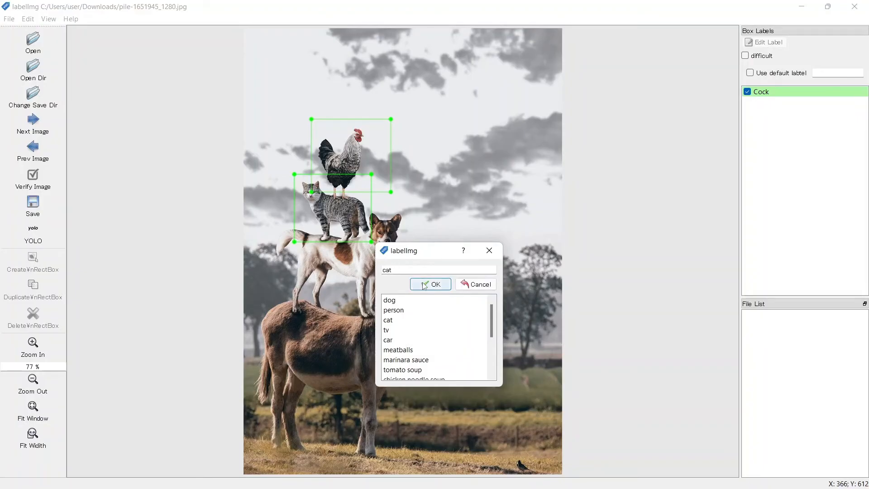
left_click(428, 284)
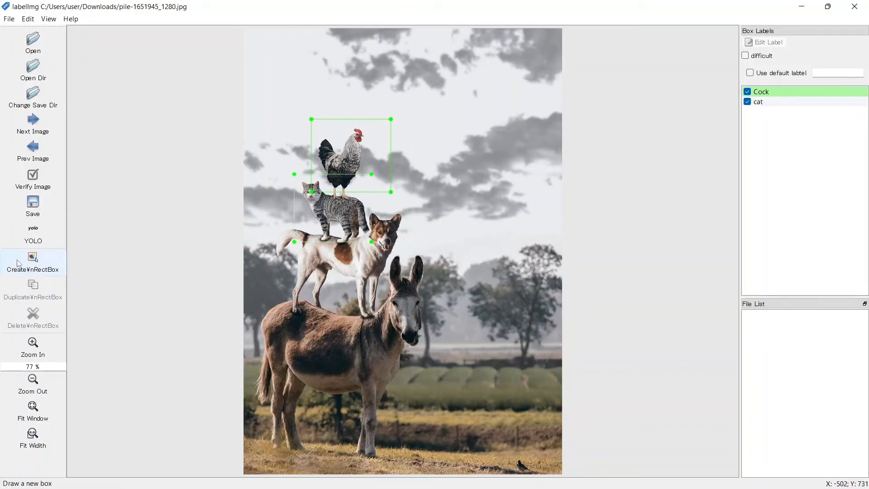
Step: Draw a box around the dog and label it dog
left_click(34, 269)
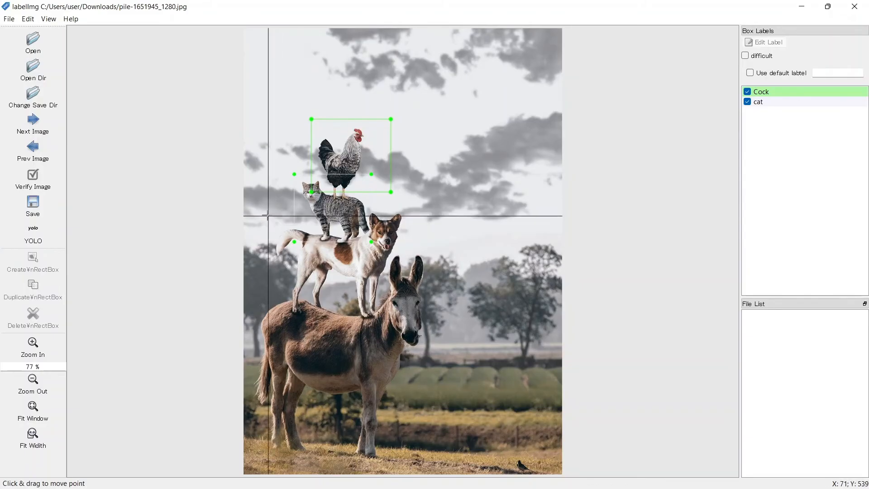
mouse_move(268, 213)
left_mouse_down()
mouse_move(299, 251)
mouse_move(361, 296)
mouse_move(419, 314)
mouse_move(406, 314)
left_mouse_up()
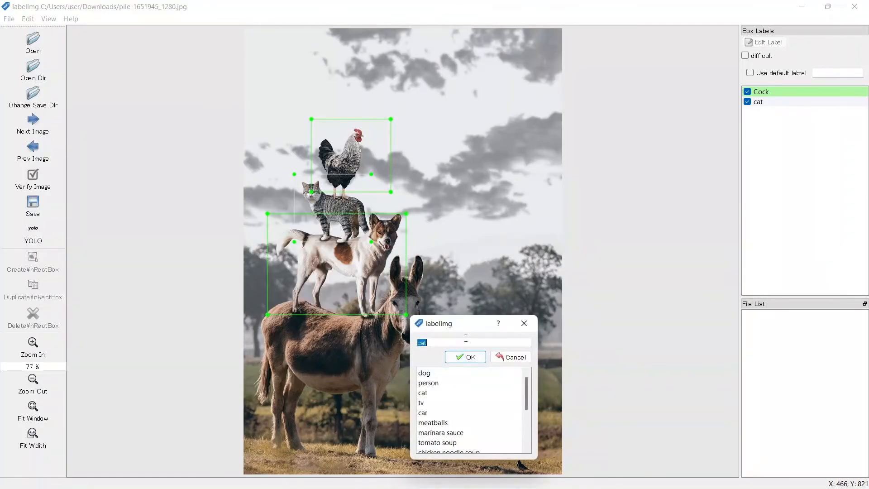
type("dog")
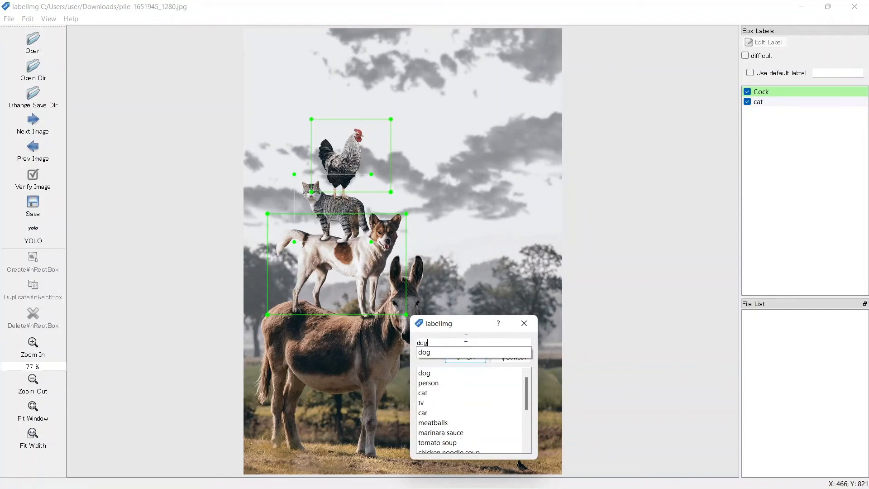
key("Return")
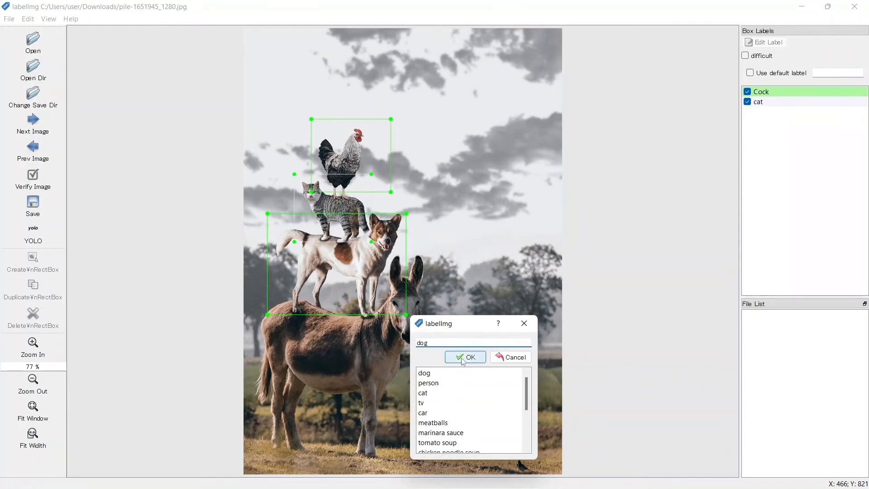
left_click(466, 357)
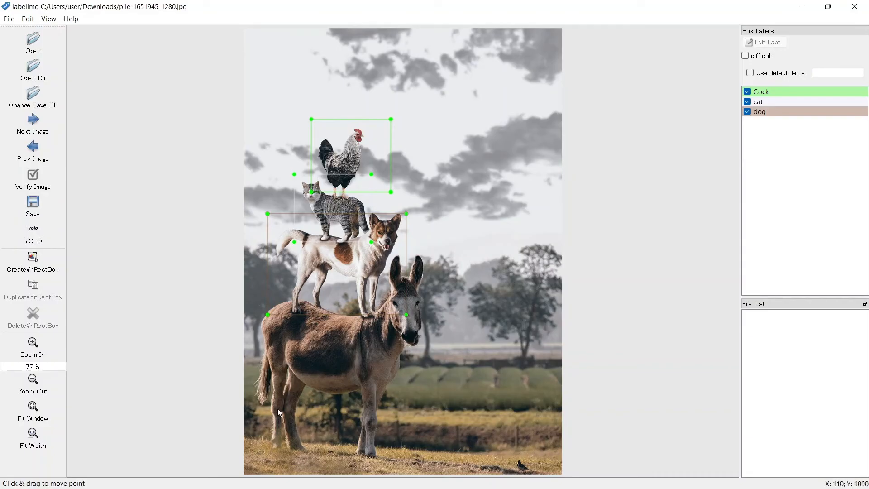
Step: Draw a box around the donkey and label it donkey
left_click(39, 274)
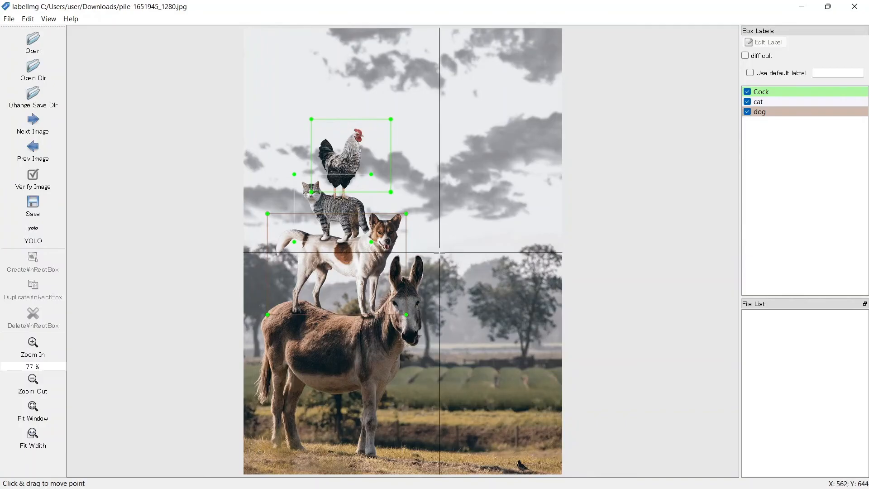
mouse_move(440, 254)
left_mouse_down()
mouse_move(430, 331)
mouse_move(310, 447)
mouse_move(269, 465)
mouse_move(250, 450)
mouse_move(252, 462)
left_mouse_up()
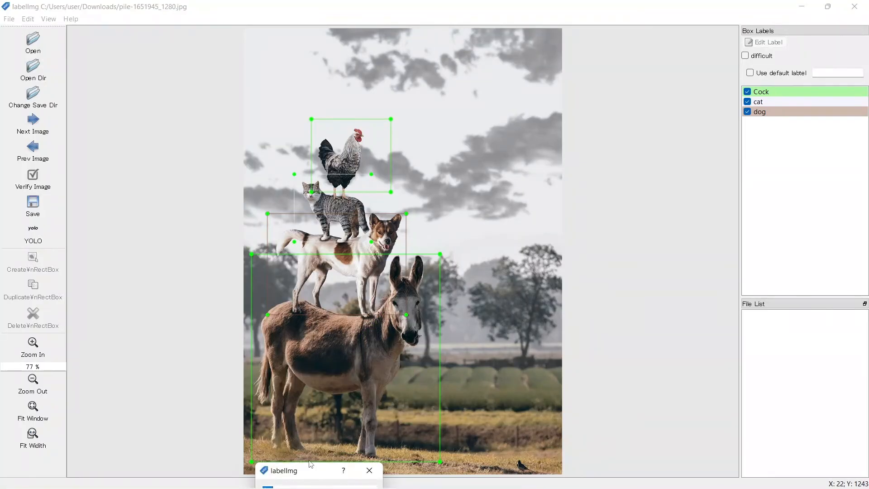
left_click_drag(312, 464, 508, 233)
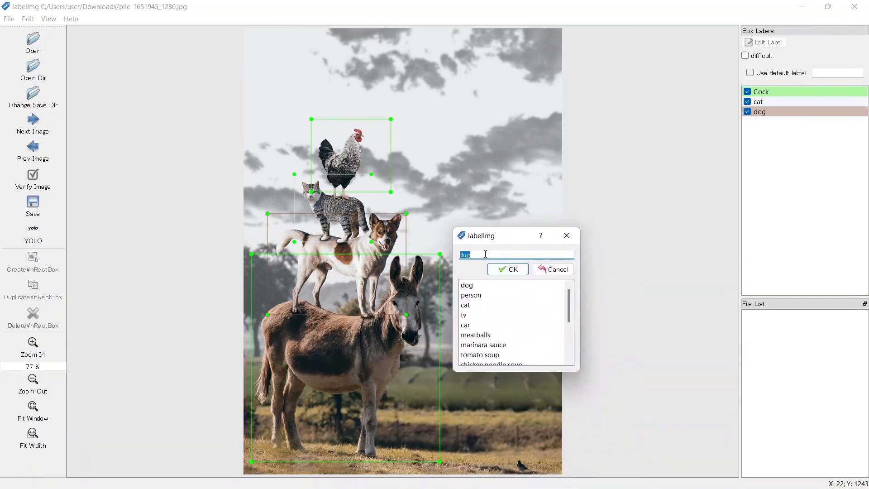
type("don")
left_click(515, 269)
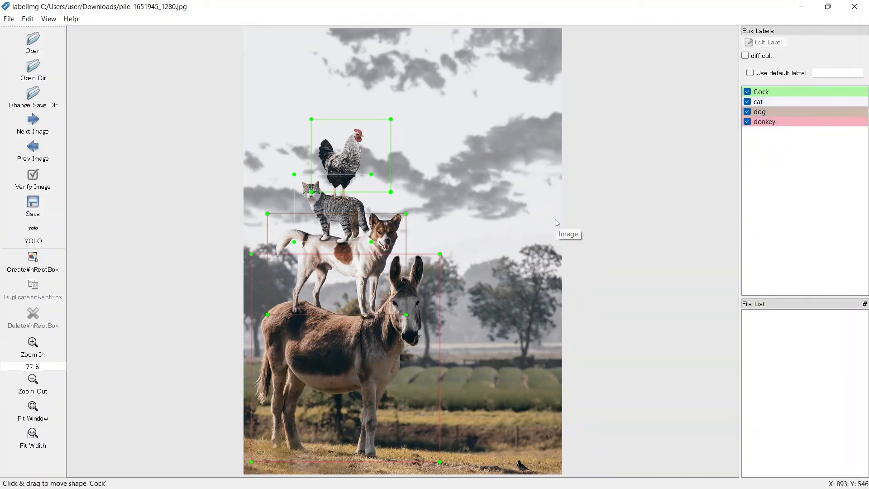
Step: Save the annotations as pile-1651945_1280 in the Downloads folder
left_click(9, 19)
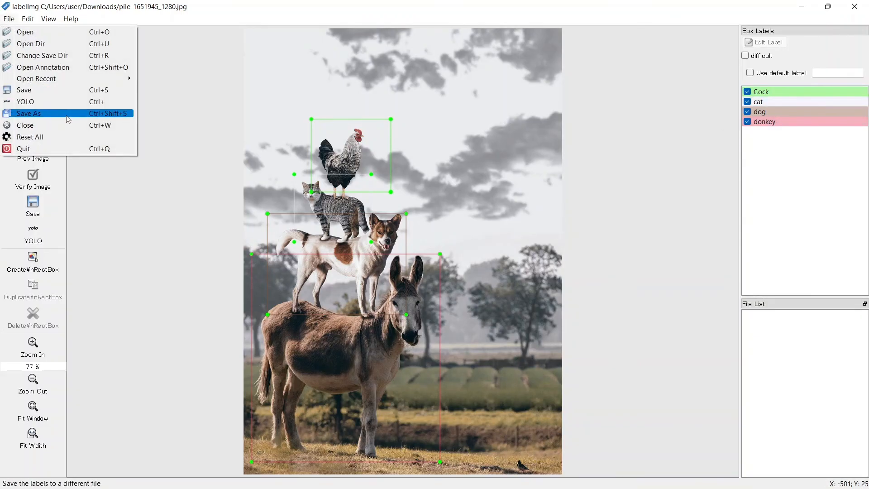
left_click(70, 119)
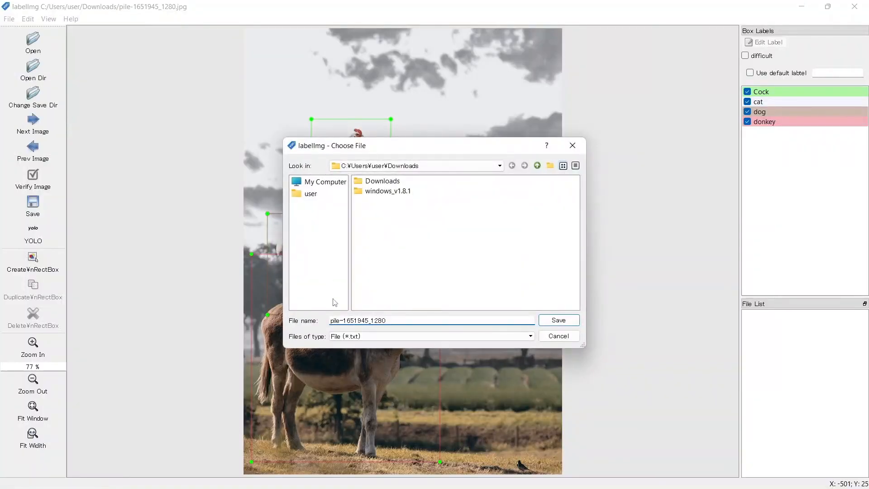
left_click(393, 321)
left_click(559, 321)
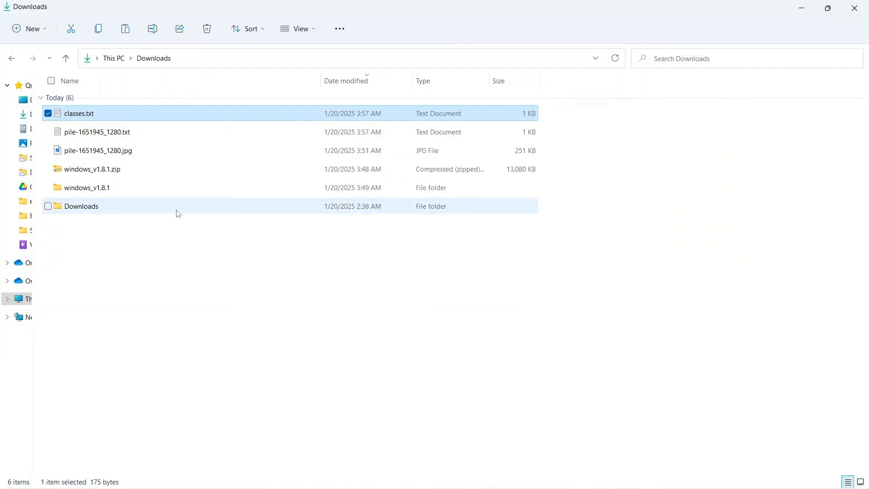
Step: In File Explorer, select the saved classes.txt and pile-1651945_1280.txt files in Downloads
left_click(82, 120)
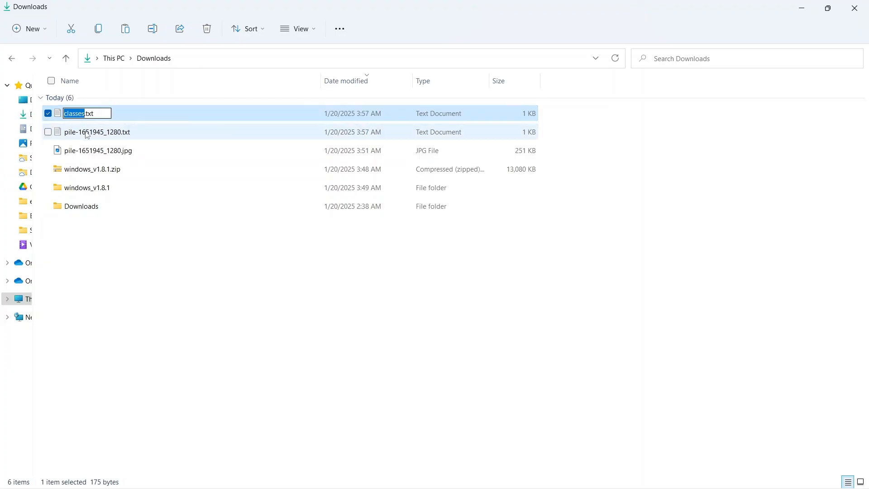
left_click(87, 135)
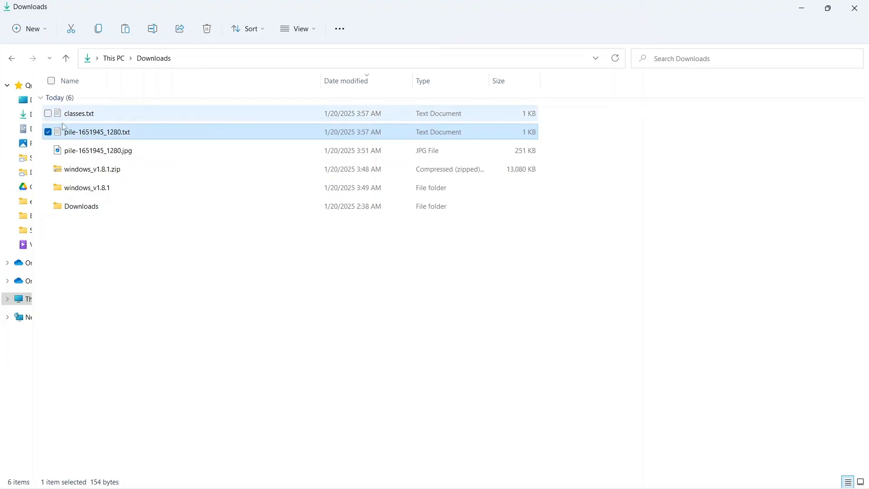